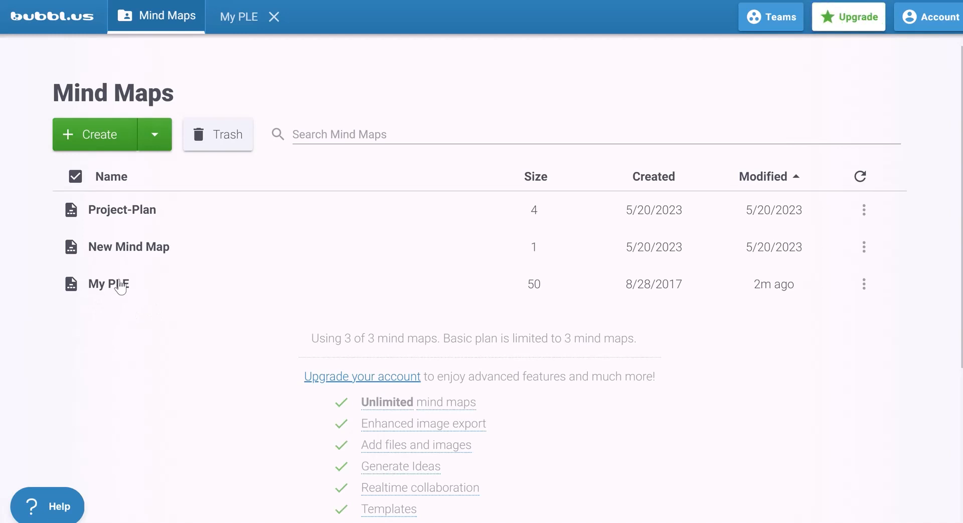
- Open the My PLE mind map and place a new empty standalone bubble in the free space east of the existing branches
click(119, 282)
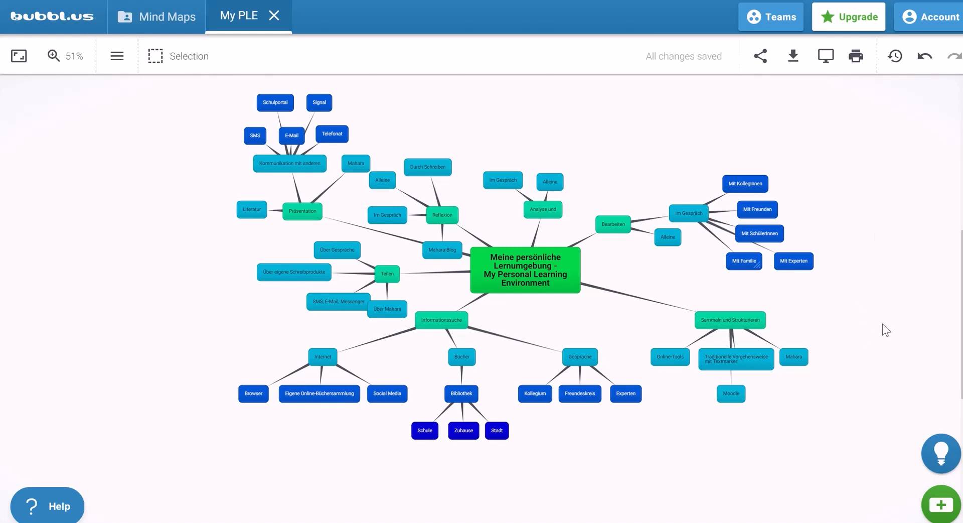
drag(884, 323, 736, 324)
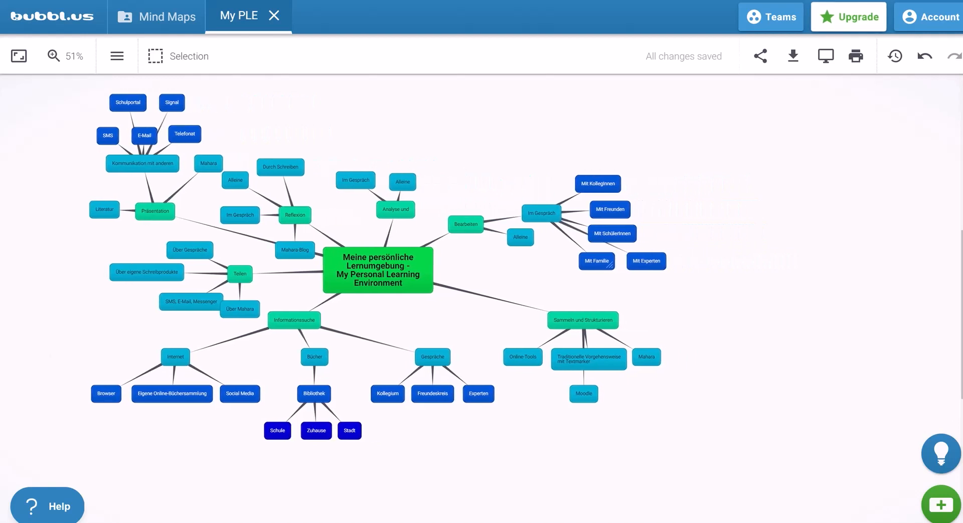
scroll(378, 266, right, 1)
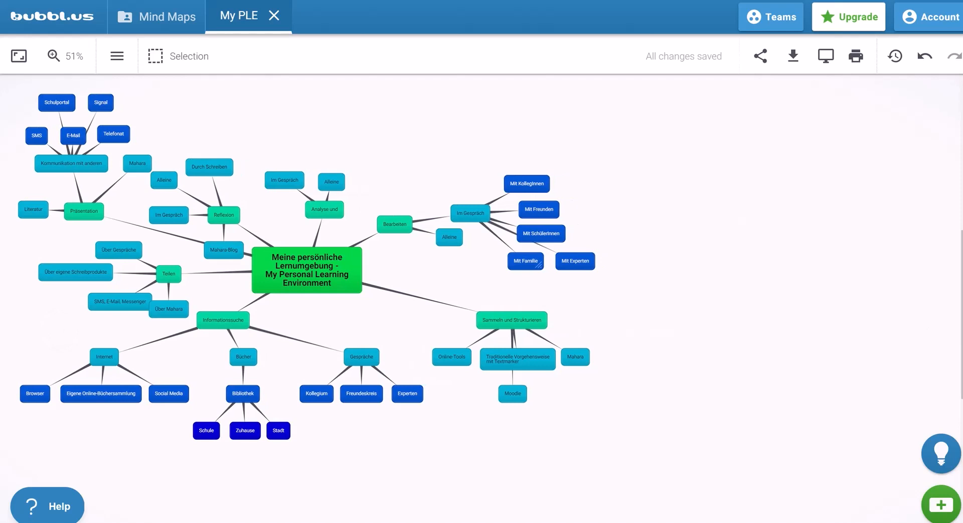
click(940, 504)
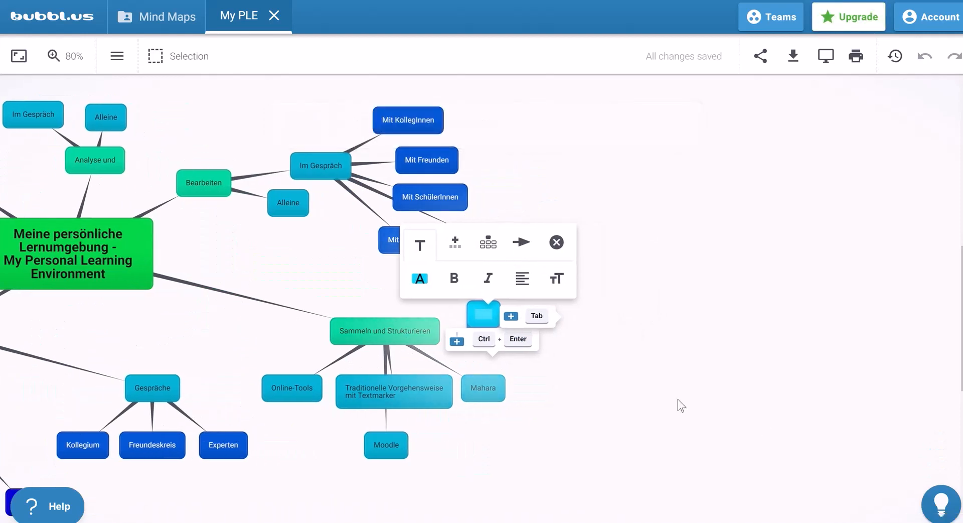
click(662, 318)
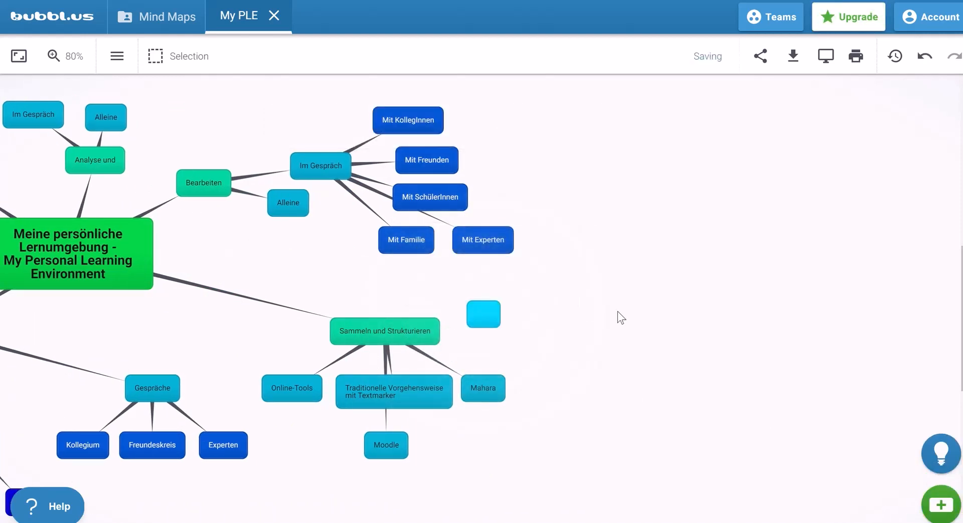
mouse_move(481, 313)
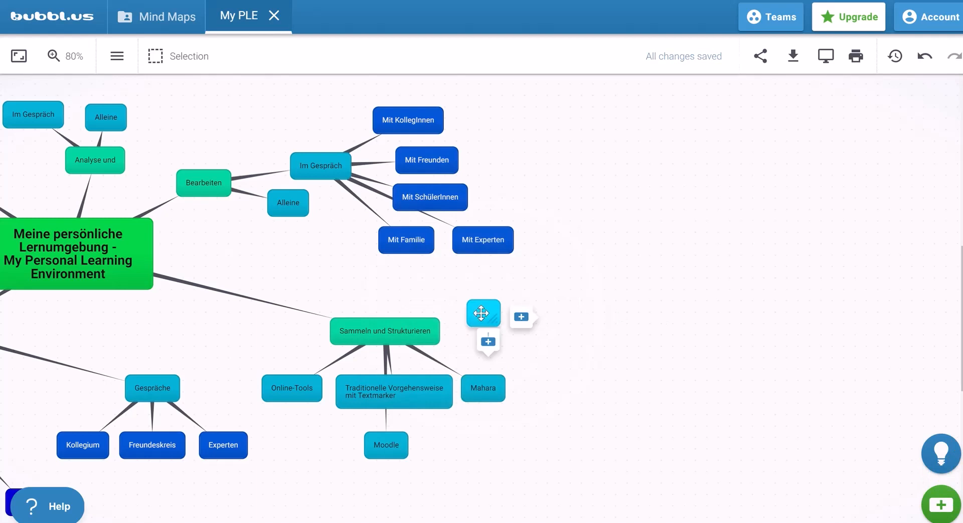
drag(481, 313, 727, 287)
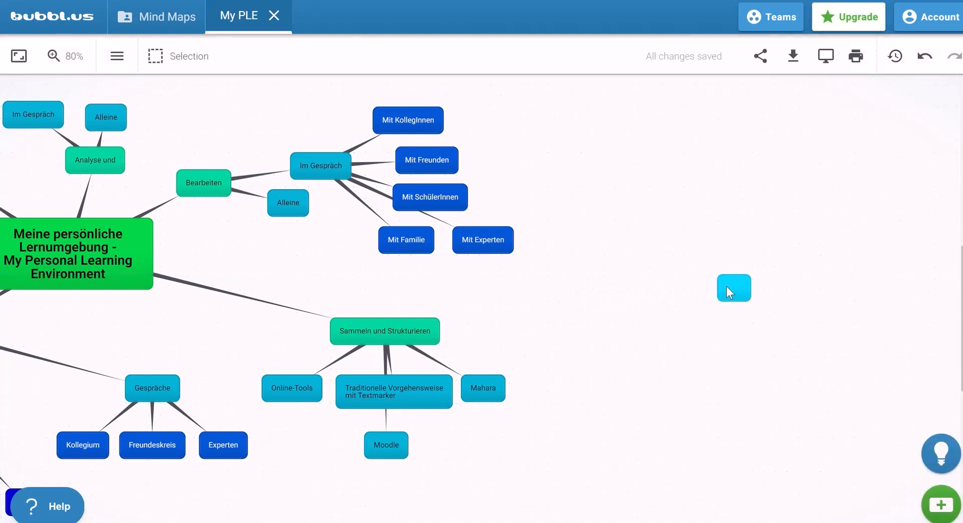
- Label the new standalone bubble "PLE" and make its text bold
click(727, 286)
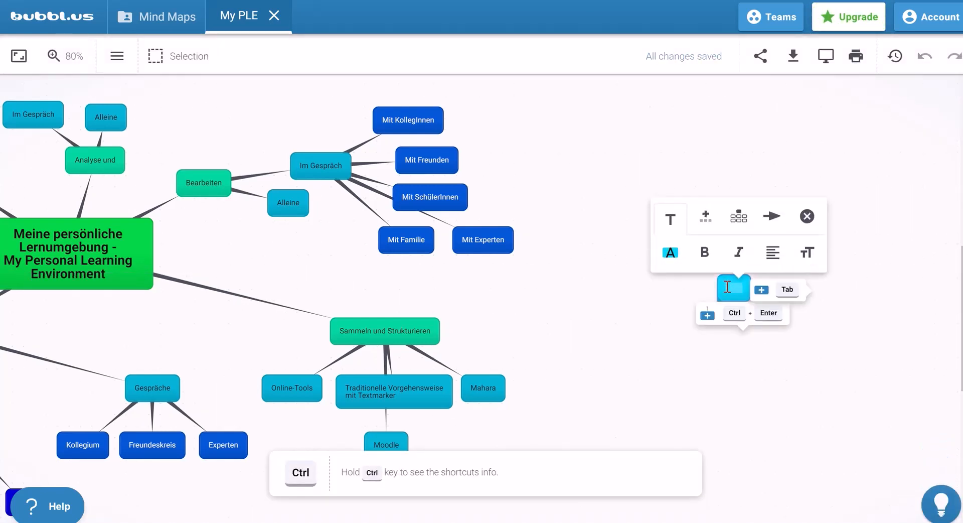
text(PLE)
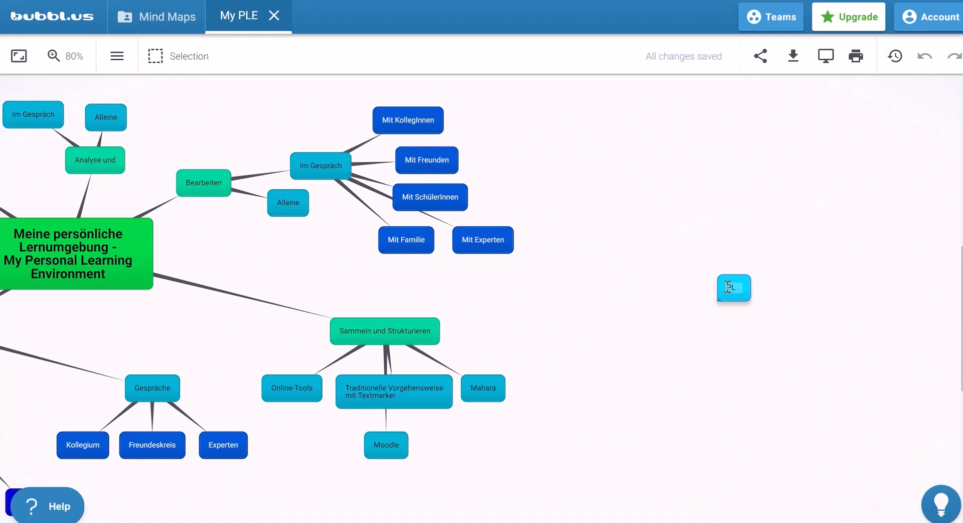
mouse_move(742, 289)
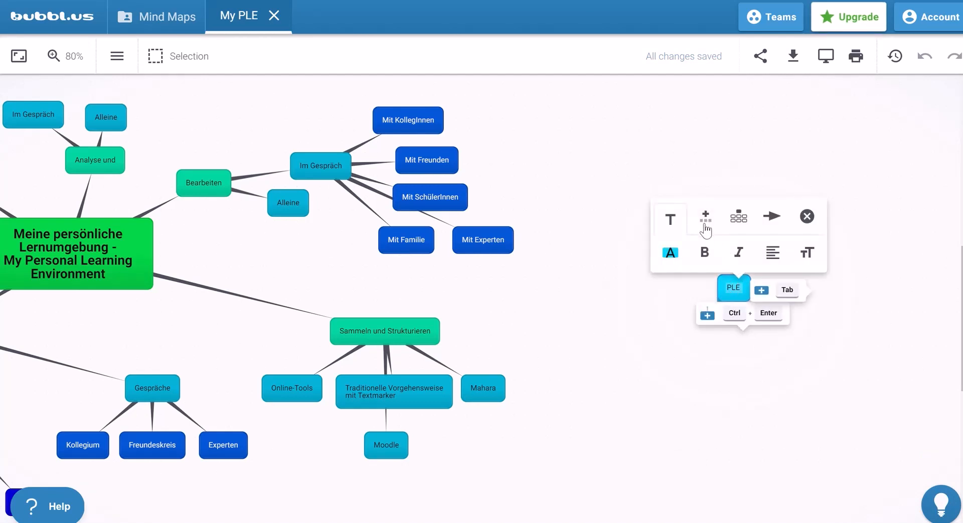
click(703, 256)
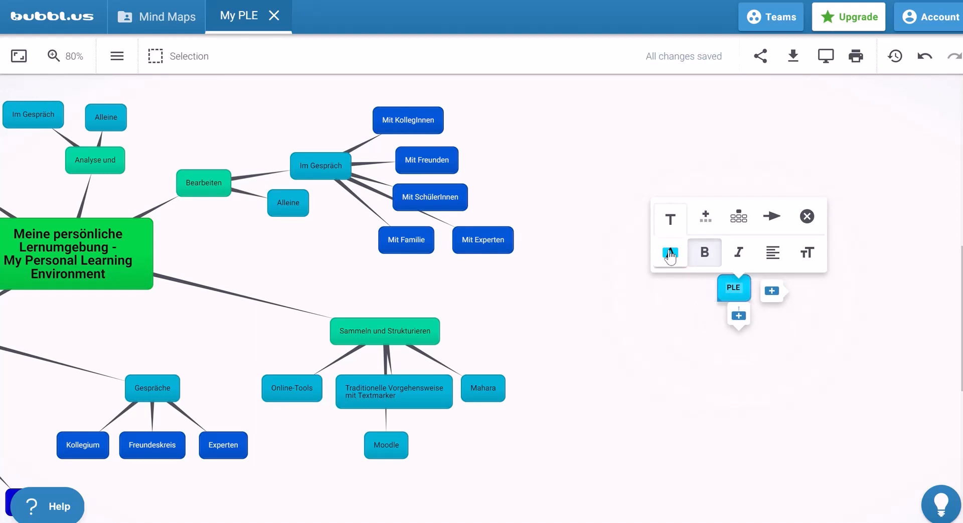
- Change the PLE bubble's fill colour to bright green
click(670, 253)
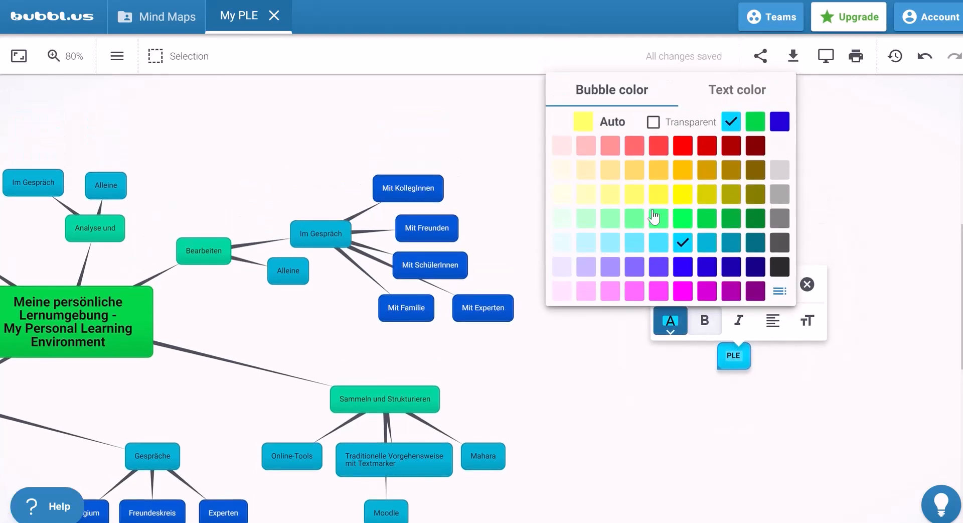
click(681, 219)
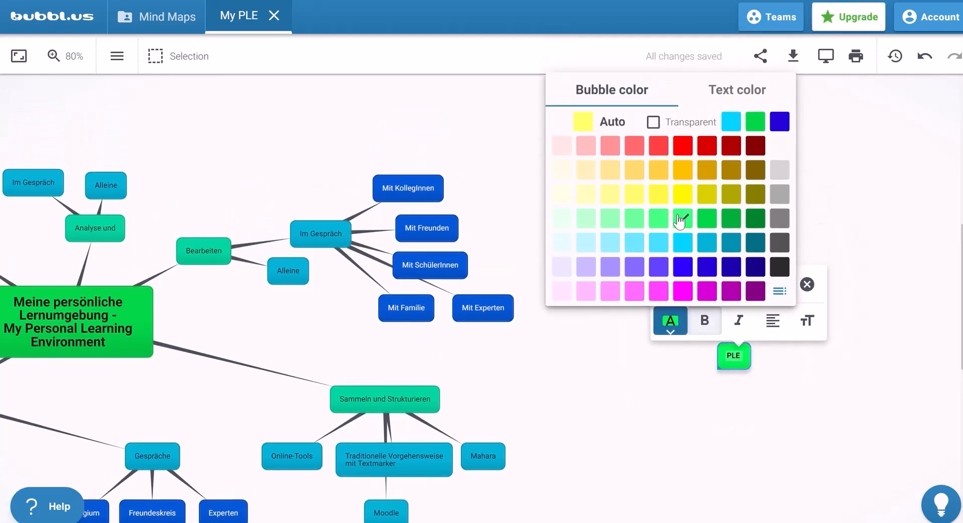
click(691, 374)
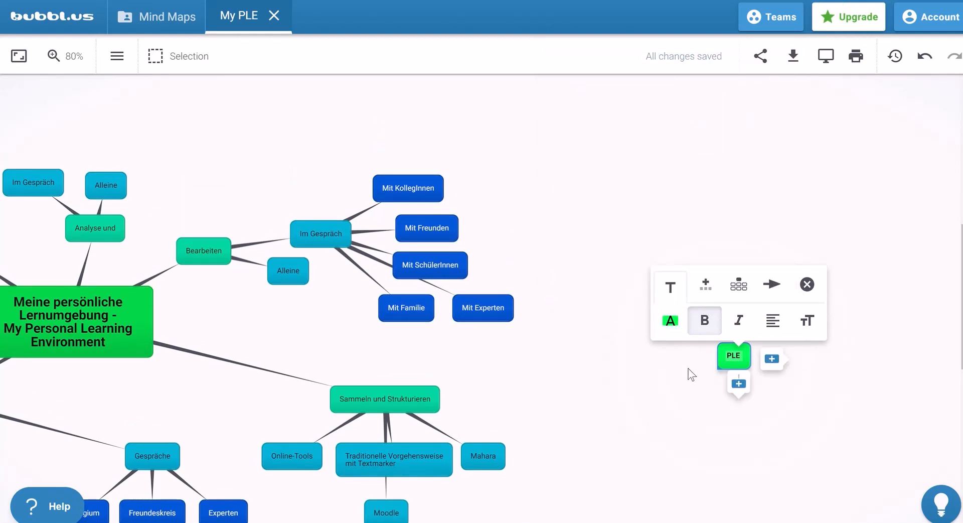
- Add a child bubble beneath the PLE bubble, coloured bright light blue and labelled "Home"
click(738, 384)
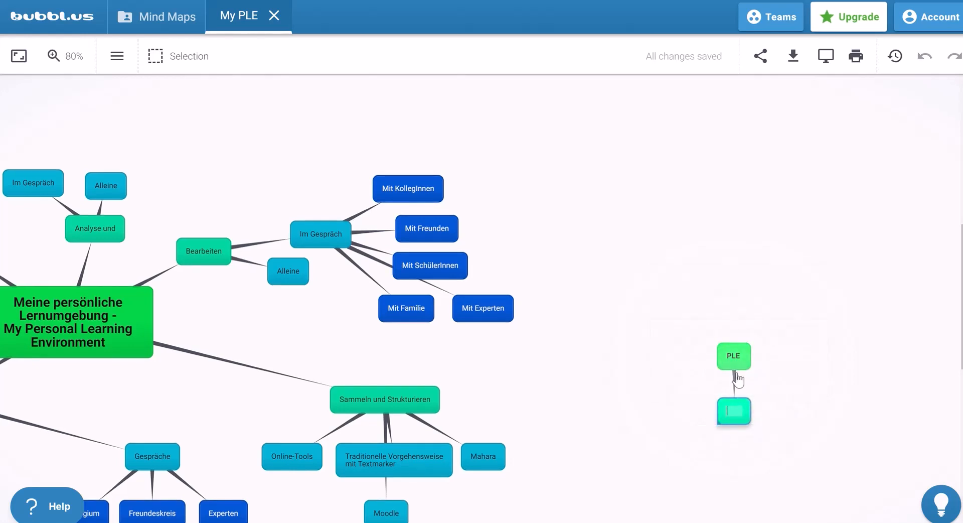
click(883, 404)
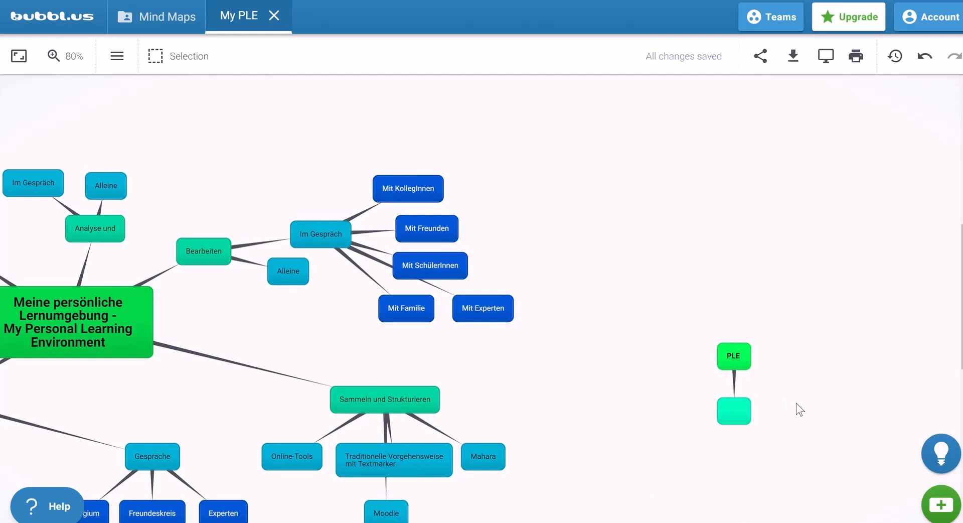
click(731, 412)
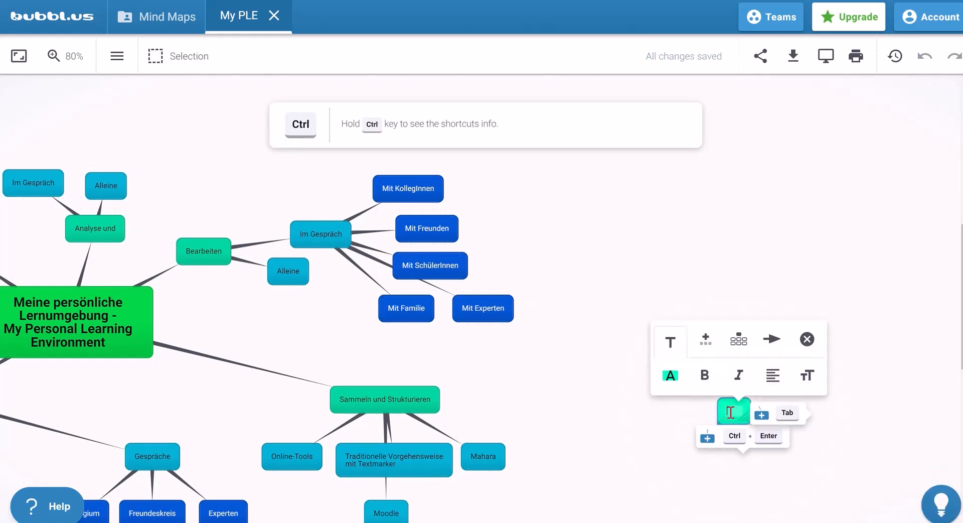
click(676, 372)
click(683, 298)
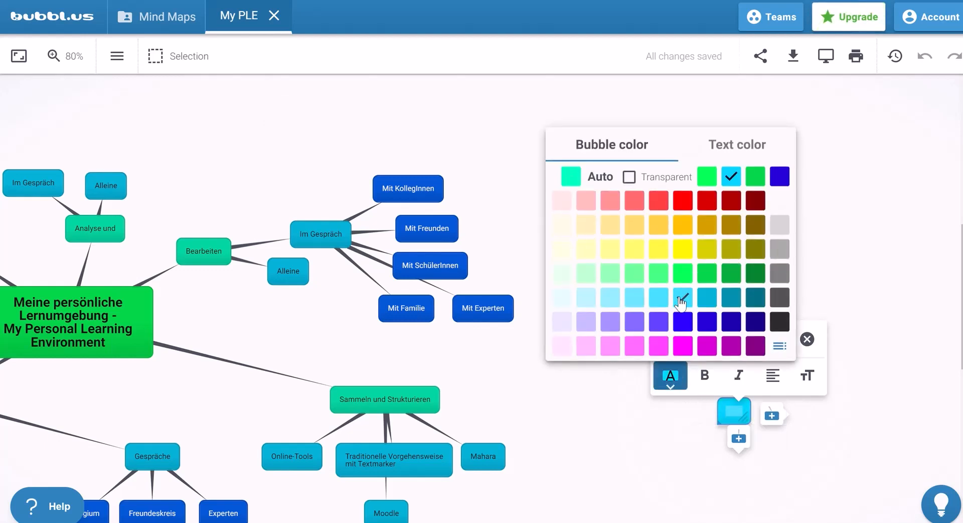
click(838, 408)
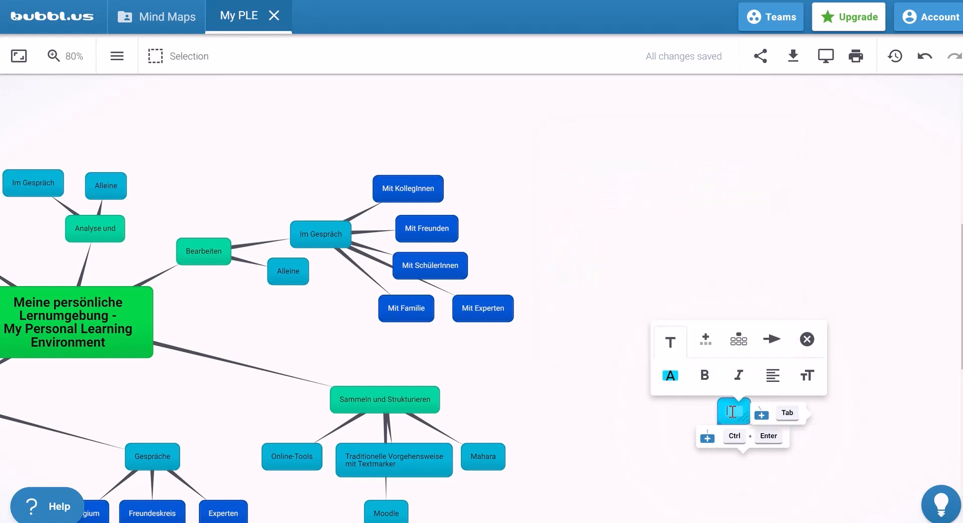
text(Home)
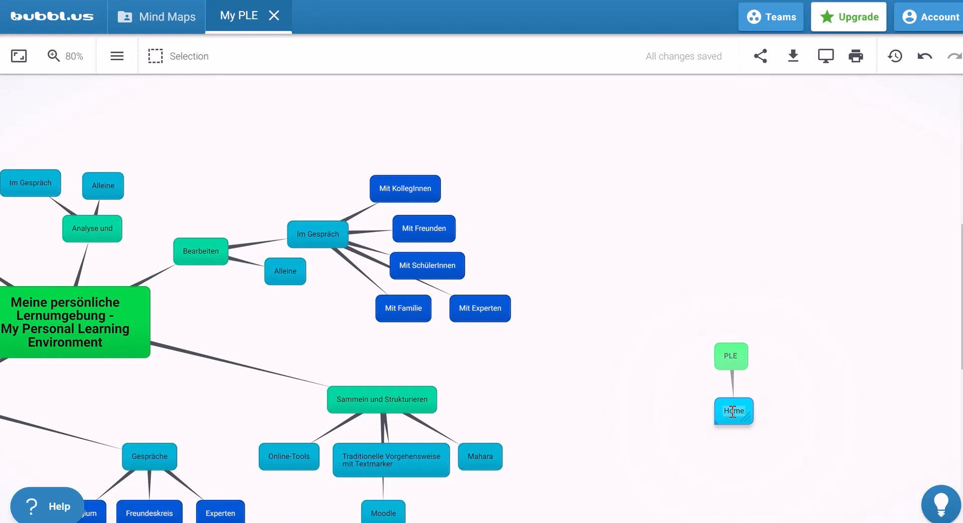
click(866, 398)
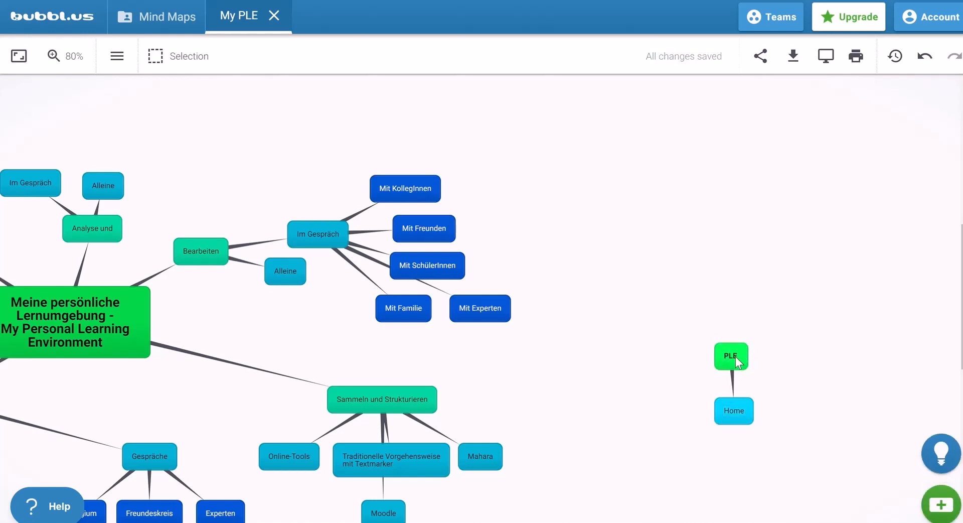
- Add a sibling bubble beside the PLE bubble and label it "Desk"
mouse_move(736, 357)
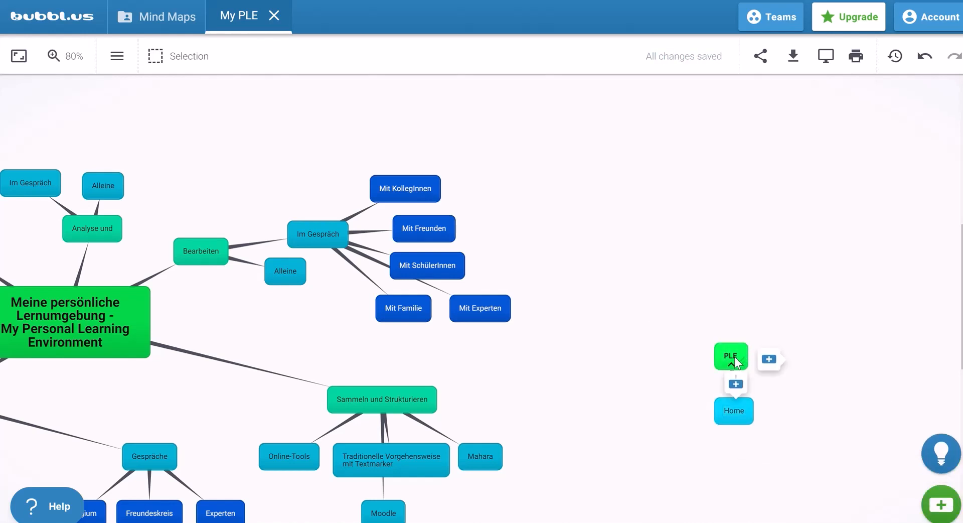
click(771, 363)
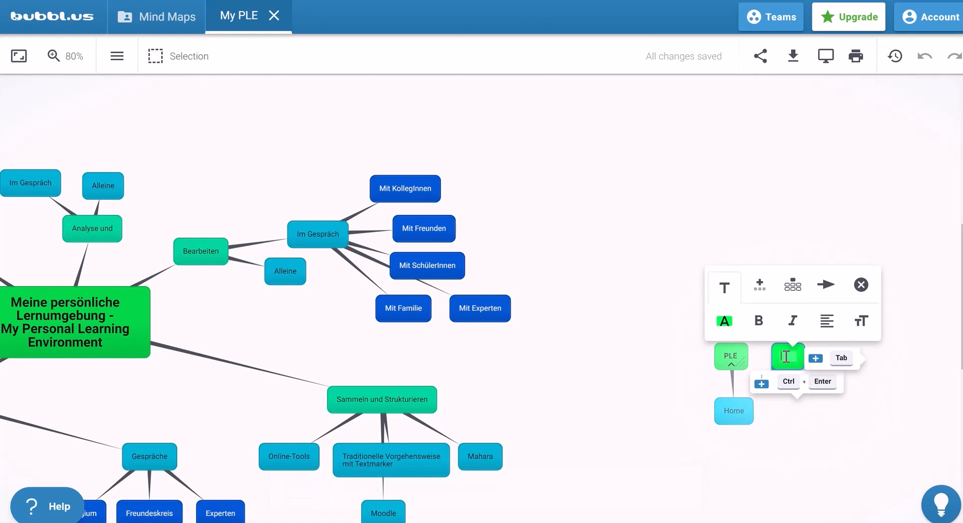
text(Desk)
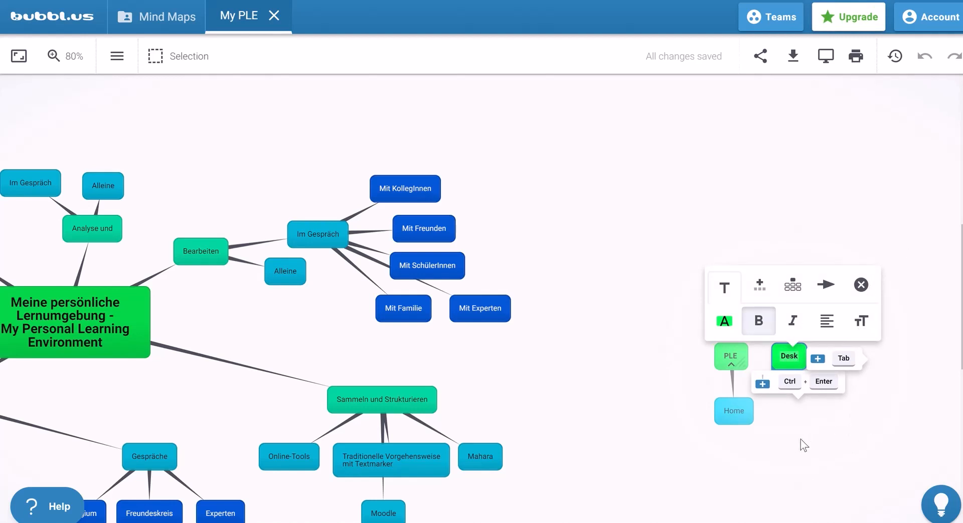
- Connect the Desk bubble to the Home bubble with an arrow and move Desk farther away from PLE
click(823, 286)
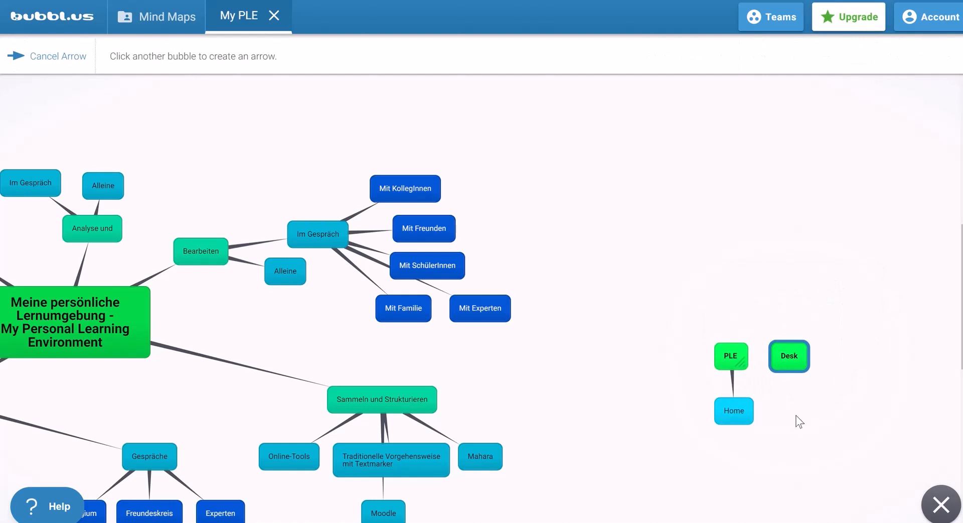
click(734, 415)
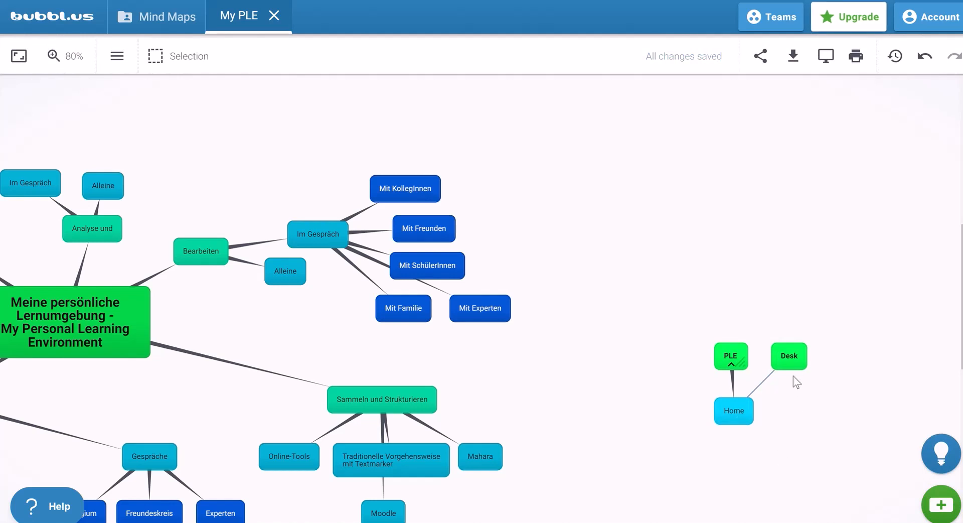
mouse_move(791, 358)
drag(791, 357, 860, 369)
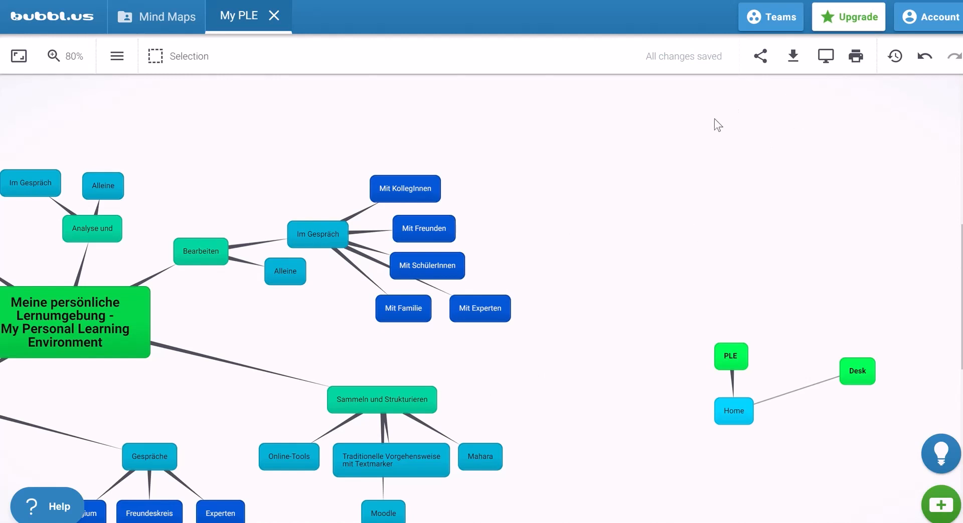
- View the embed code in the sharing options for the My PLE mind map, then close the dialog
click(762, 56)
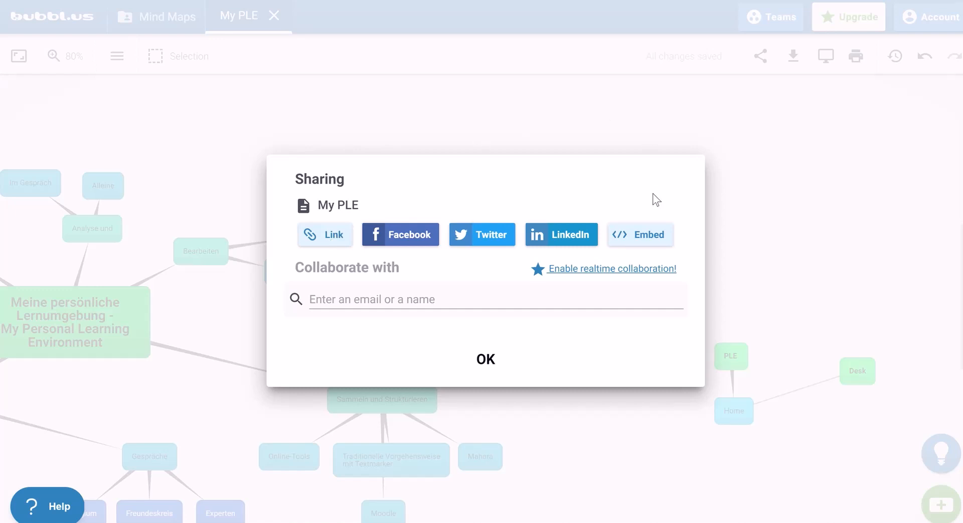
click(643, 238)
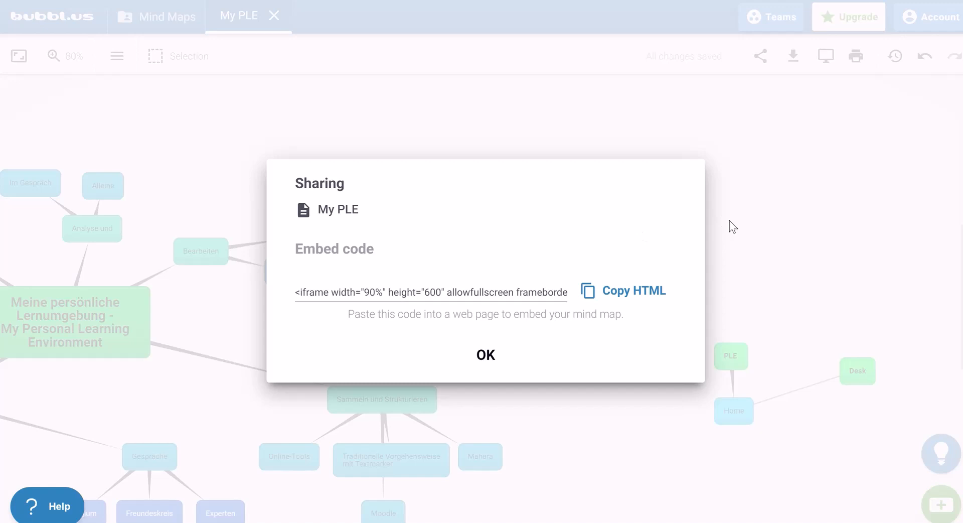
click(494, 355)
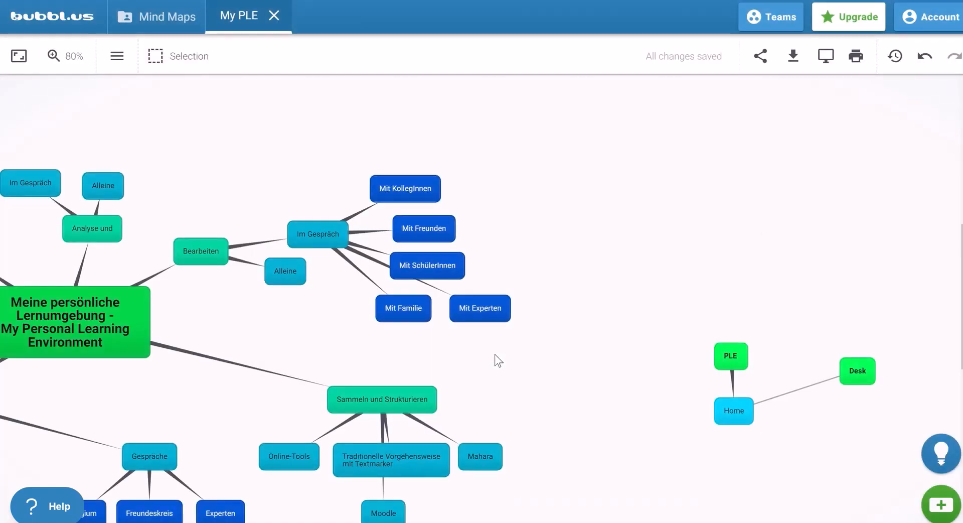
- Look through the file formats available for downloading the mind map, without exporting anything
click(794, 56)
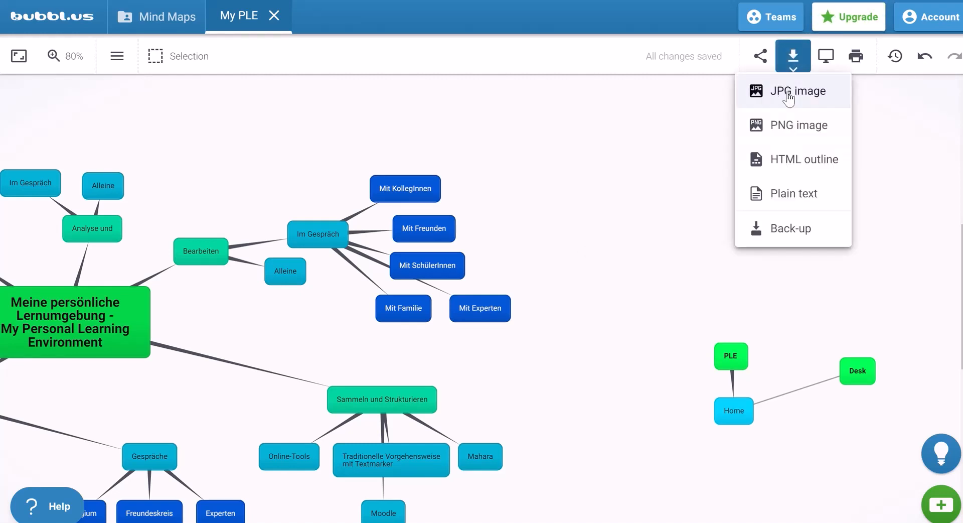
click(891, 176)
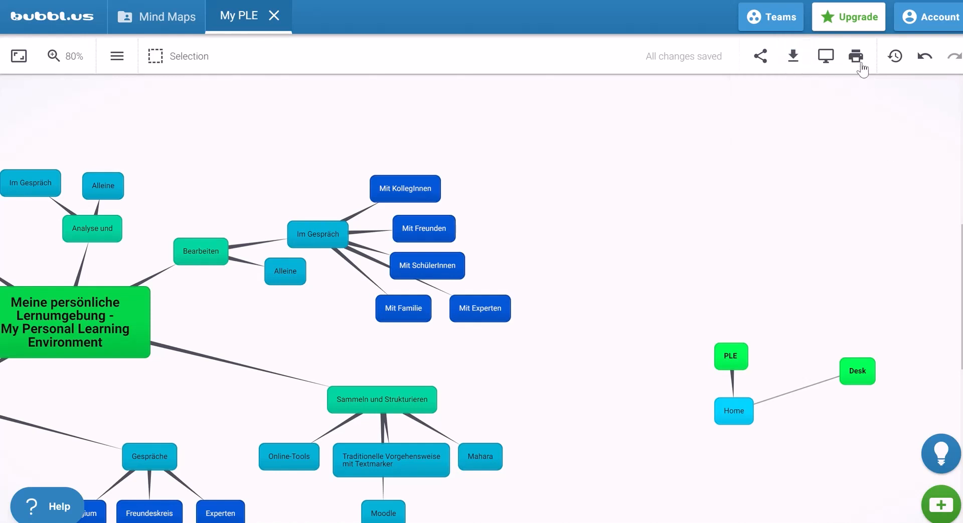